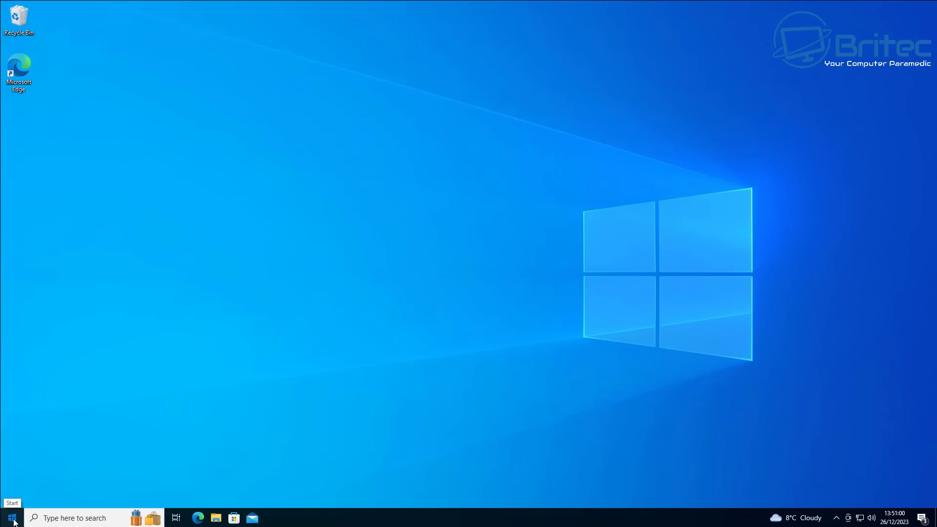
# Check for updates under Settings > Update & Security to download cumulative update KB5033372
pyautogui.click(12, 519)
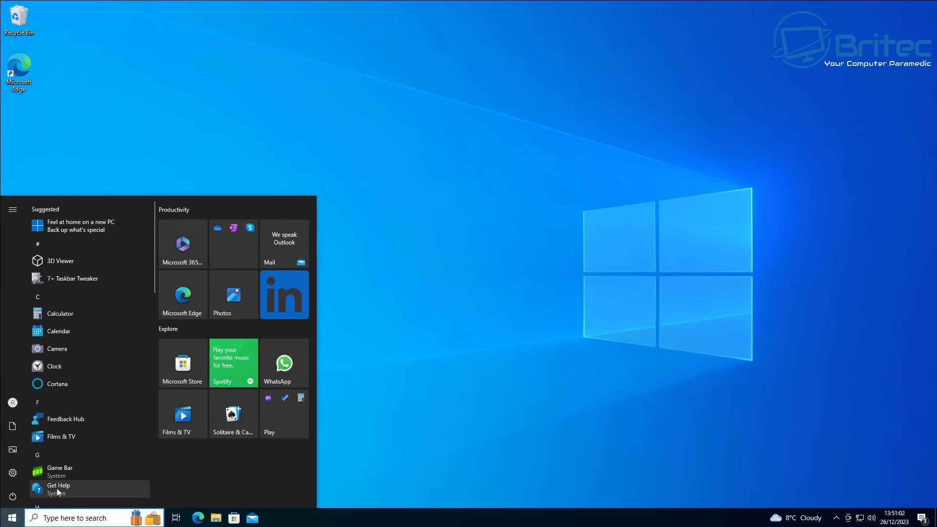
pyautogui.click(12, 473)
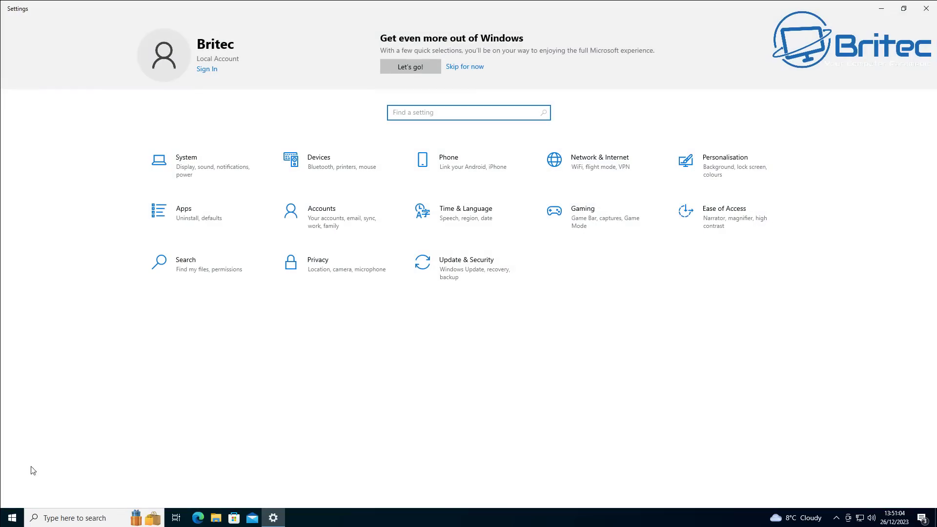
pyautogui.click(476, 279)
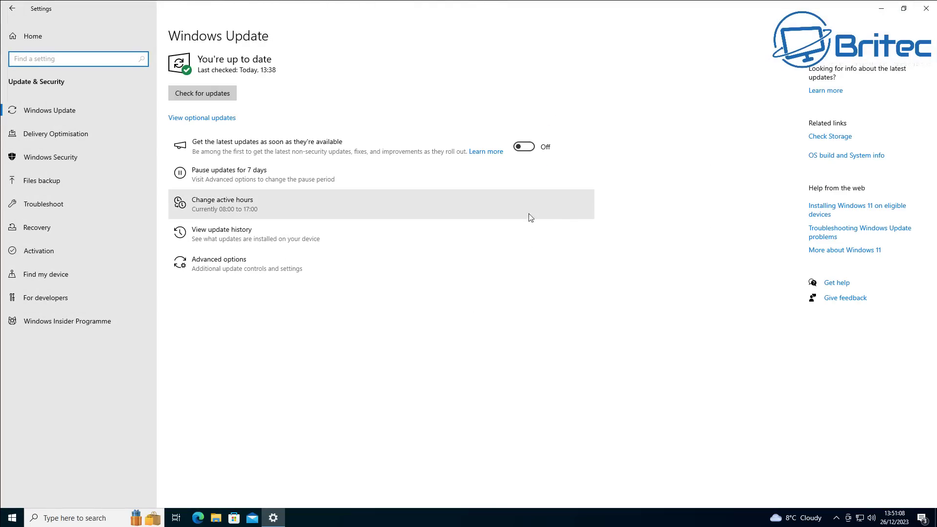
pyautogui.click(202, 94)
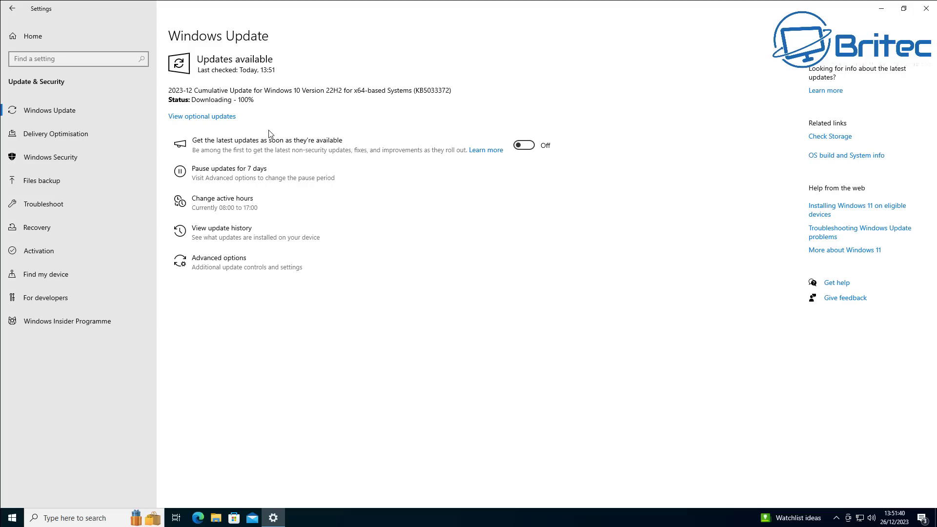
# Queue the VMware display driver from the optional driver updates for download and install
pyautogui.click(219, 116)
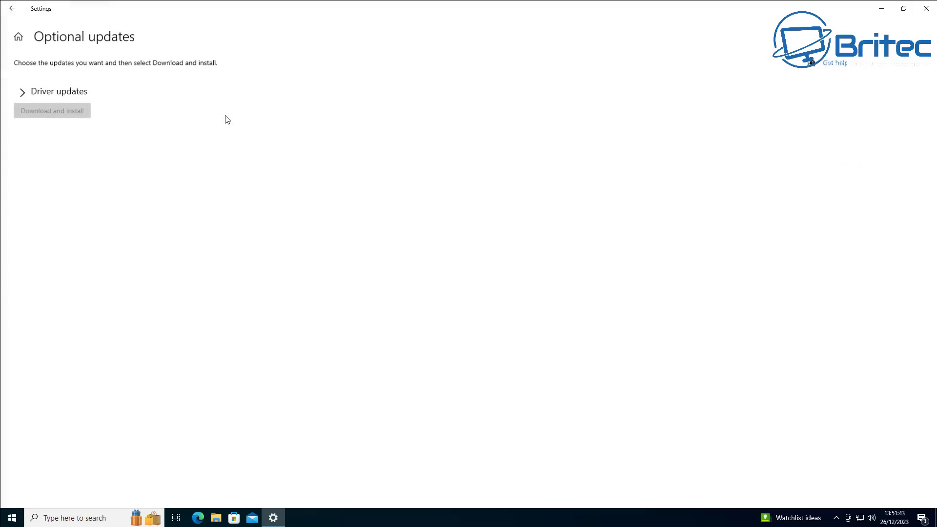
pyautogui.click(18, 94)
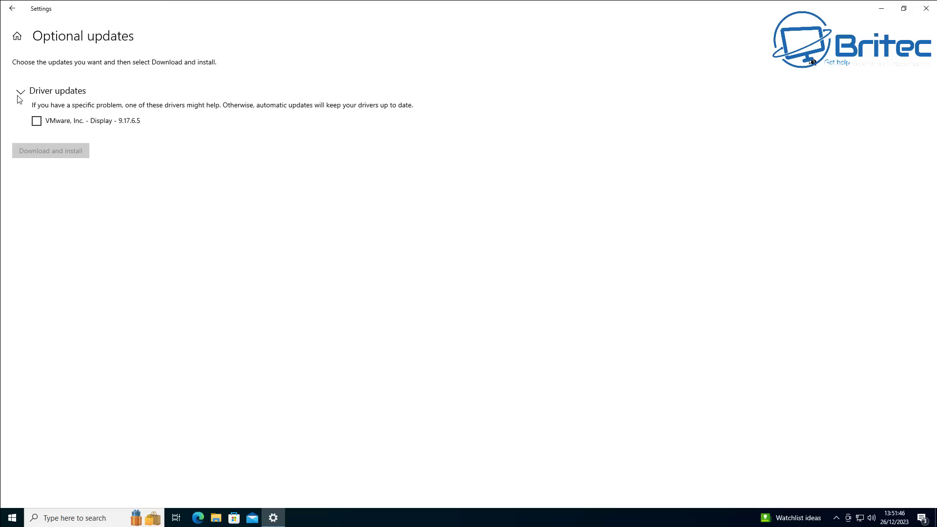
pyautogui.click(37, 121)
pyautogui.click(50, 151)
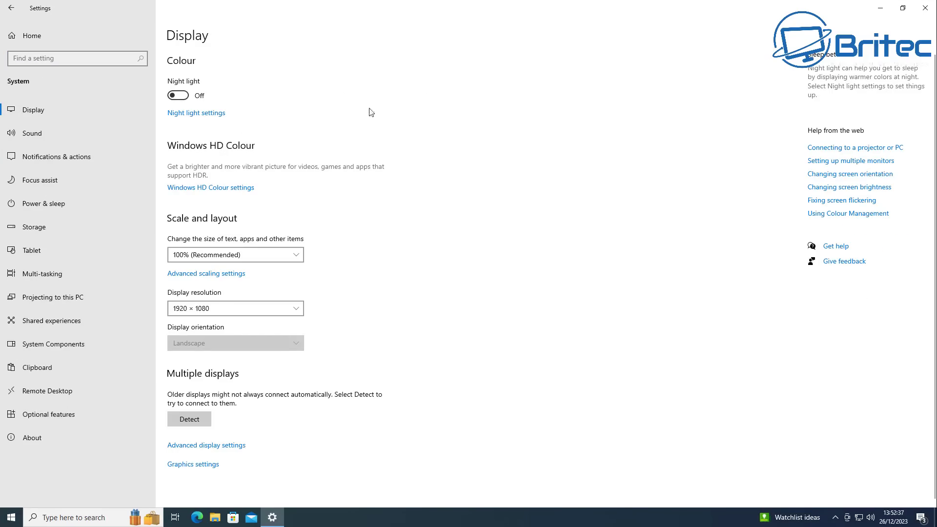
# Return to Update & Security with KB5033372 installing, and bring the minimised Settings window back
pyautogui.click(32, 36)
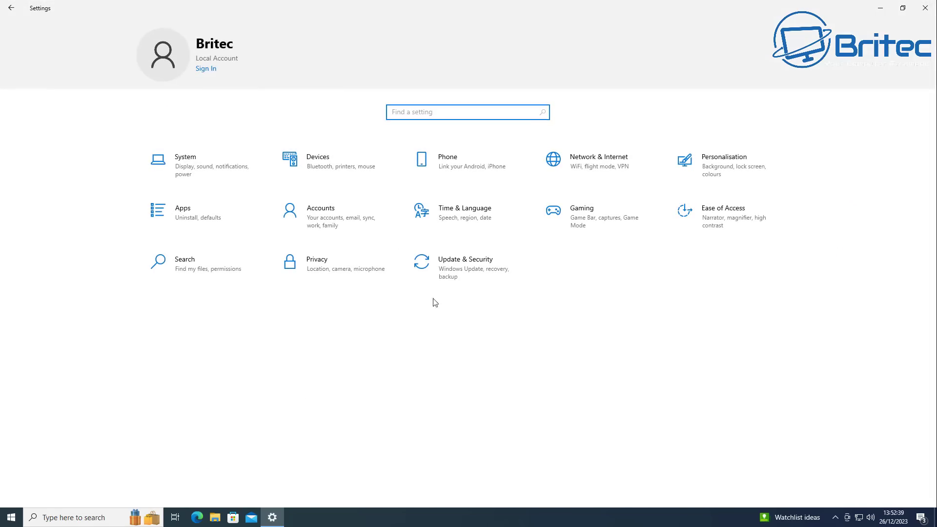
pyautogui.click(457, 267)
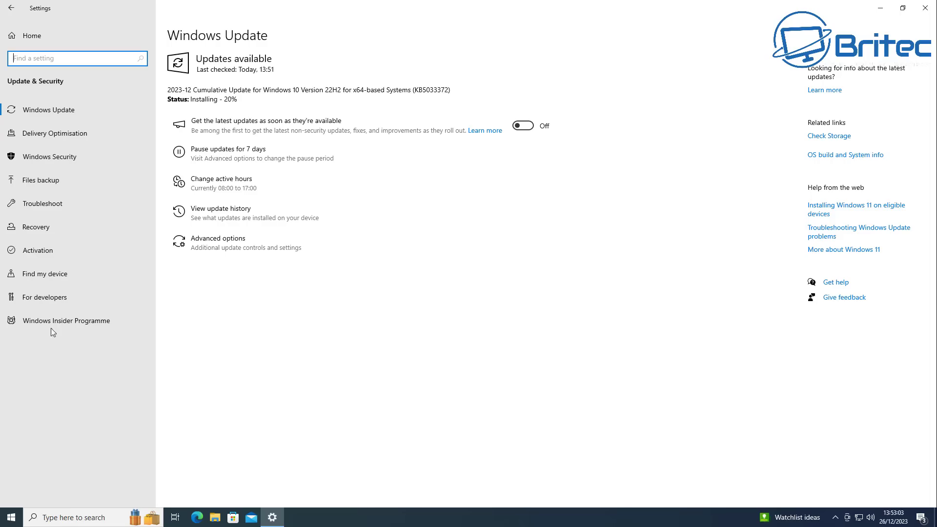
pyautogui.click(14, 519)
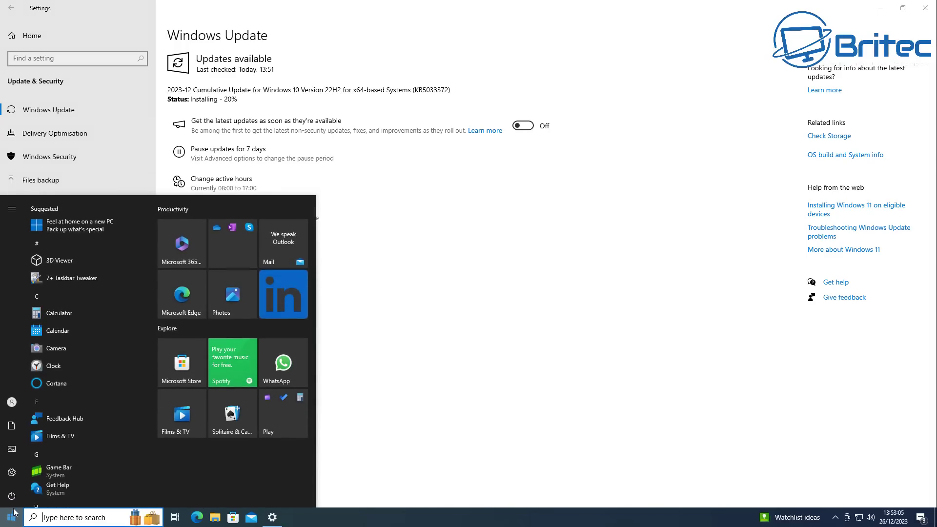
pyautogui.click(885, 9)
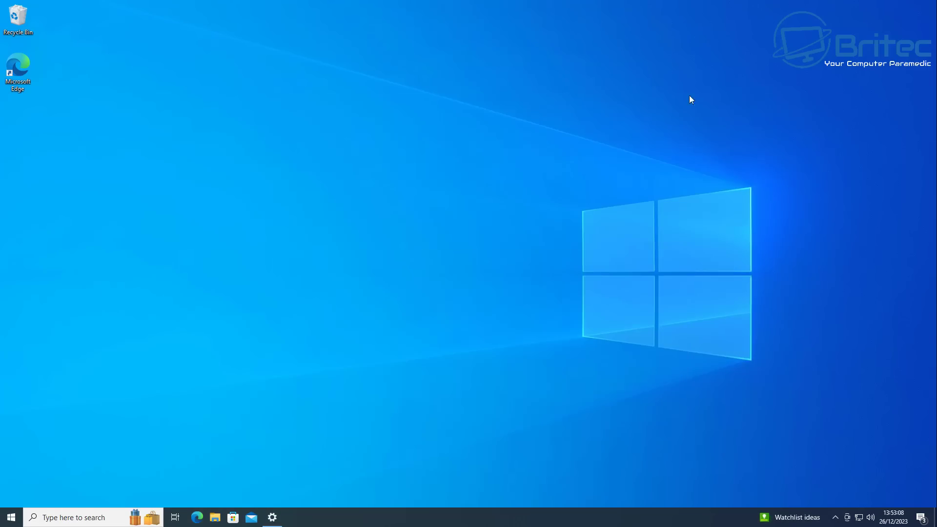
pyautogui.click(11, 518)
pyautogui.click(11, 473)
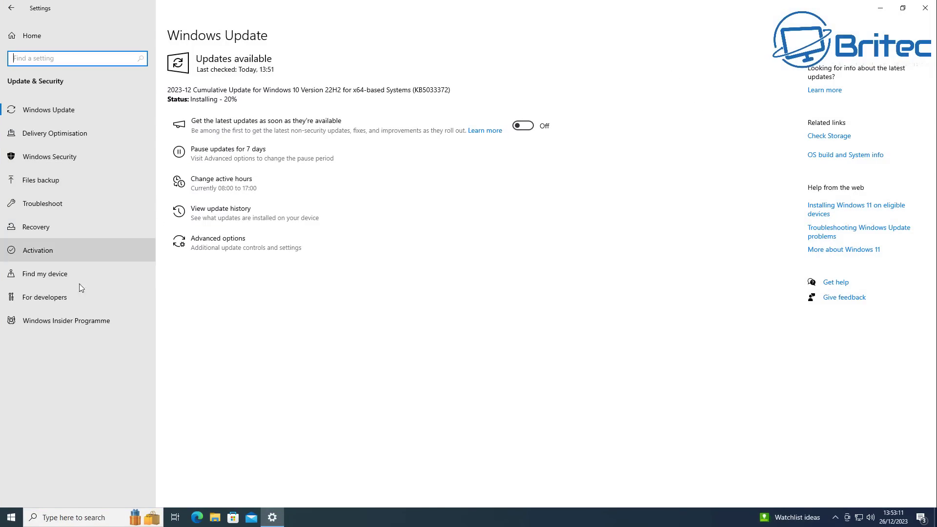
# Review Windows Security's virus and threat protection settings showing all protections on, then close the app
pyautogui.click(55, 157)
pyautogui.click(219, 84)
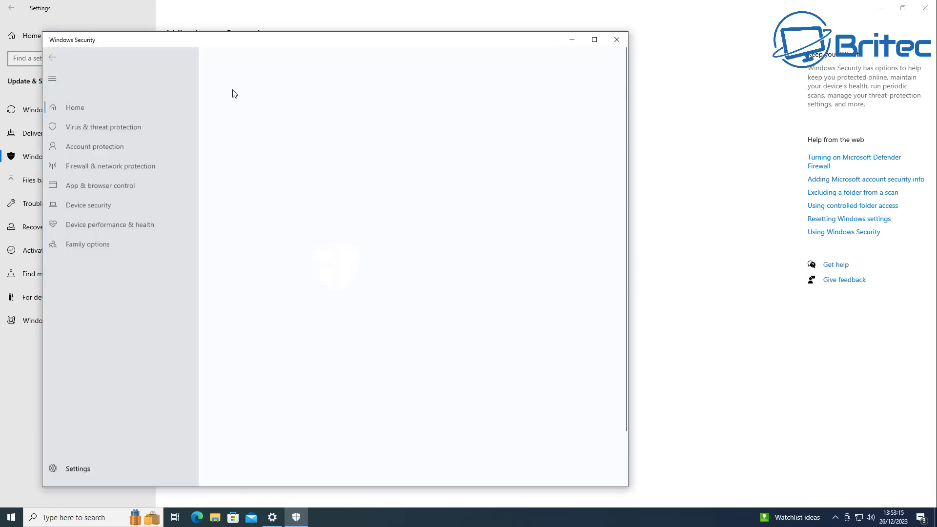
pyautogui.moveTo(273, 44)
pyautogui.mouseDown()
pyautogui.moveTo(417, 41)
pyautogui.moveTo(397, 39)
pyautogui.mouseUp()
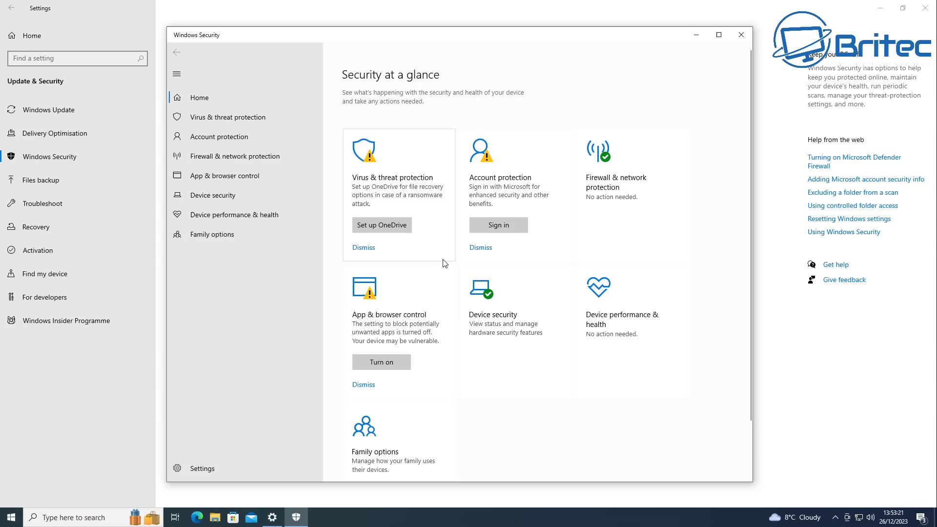
pyautogui.click(225, 119)
pyautogui.scroll(-1, 359, 227)
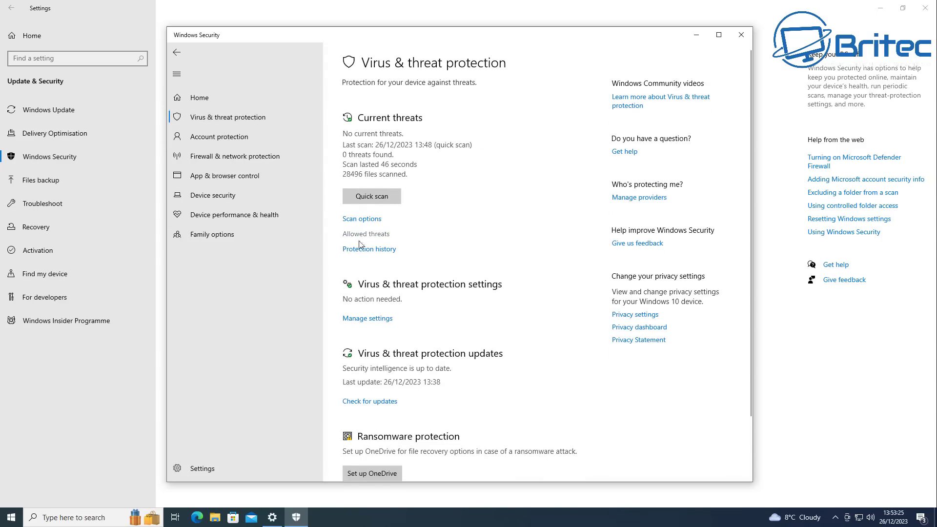
pyautogui.click(359, 318)
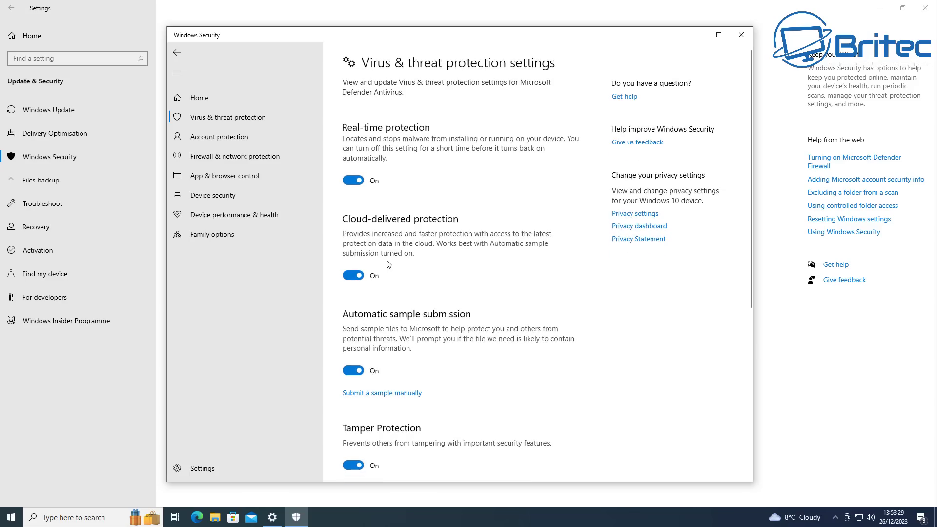
pyautogui.scroll(-4, 388, 256)
pyautogui.scroll(-1, 388, 266)
pyautogui.scroll(5, 388, 266)
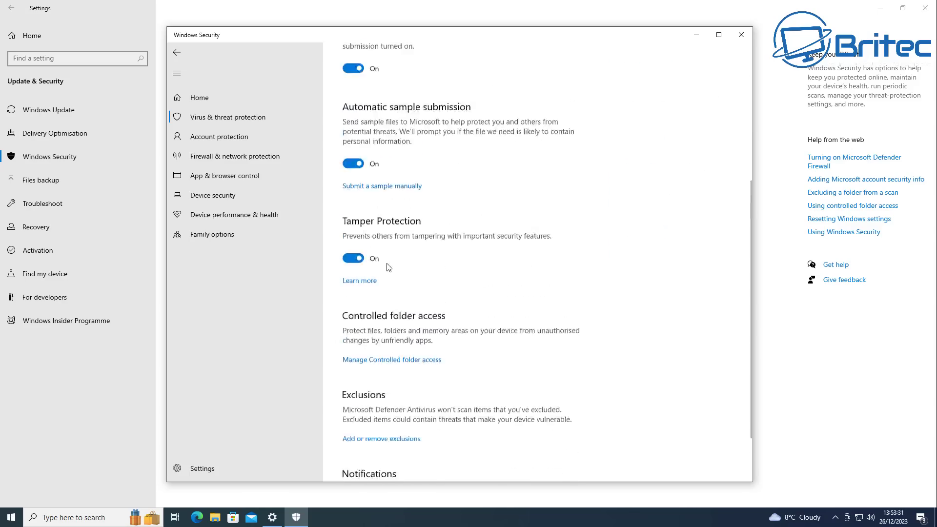
pyautogui.click(742, 35)
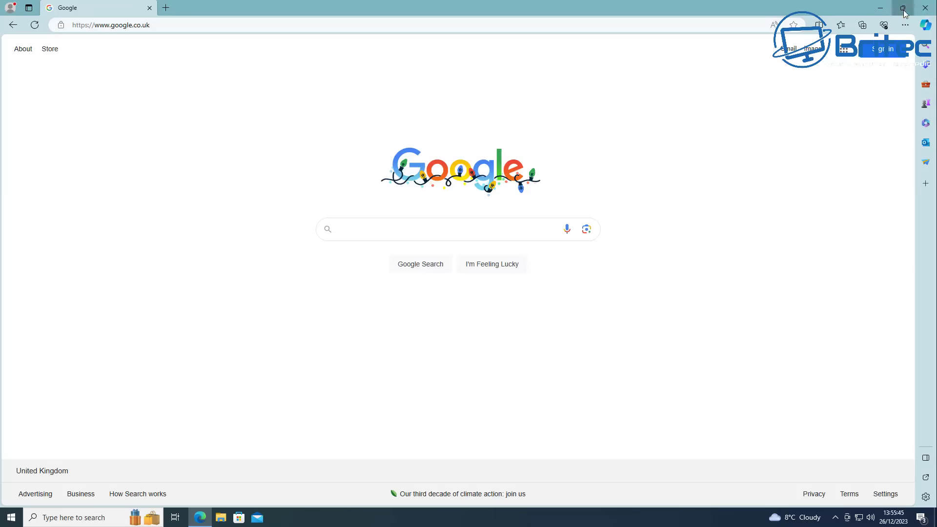
# Restore the maximised Edge Google window, move it up-left, widen it and shorten it
pyautogui.click(905, 9)
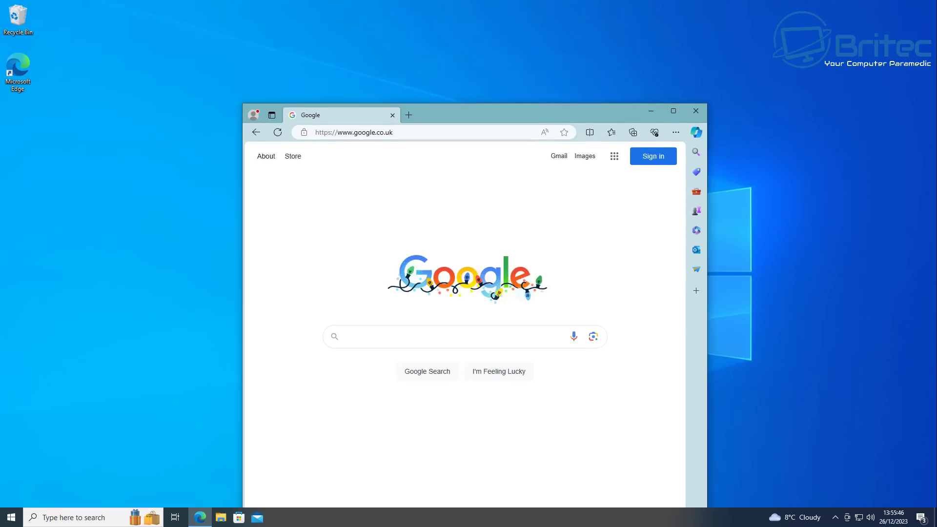
pyautogui.moveTo(552, 40)
pyautogui.mouseDown()
pyautogui.moveTo(450, 36)
pyautogui.moveTo(447, 27)
pyautogui.mouseUp()
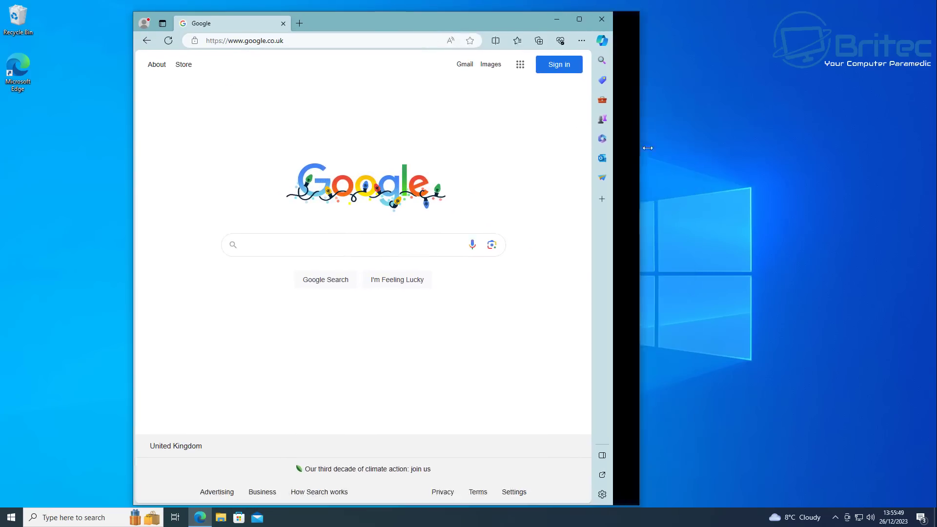
pyautogui.moveTo(647, 148); pyautogui.dragTo(826, 148)
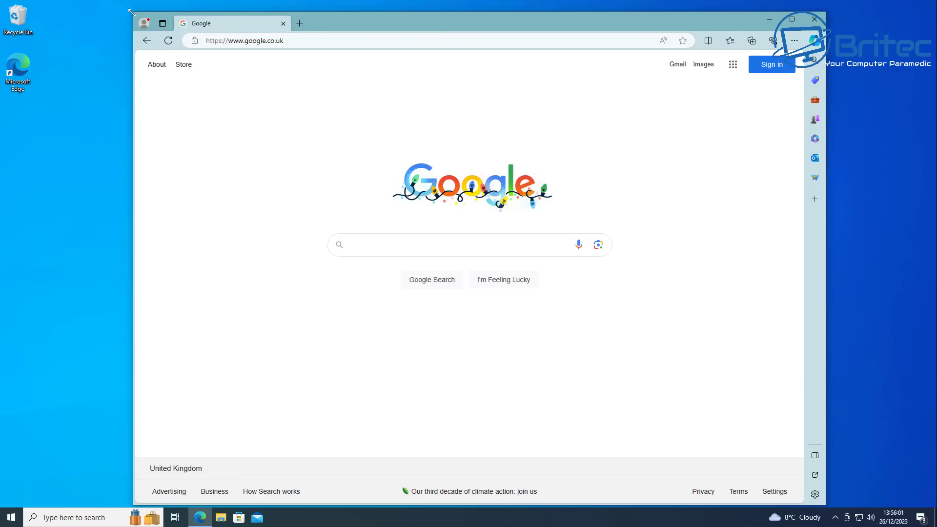
pyautogui.moveTo(132, 16); pyautogui.dragTo(121, 64)
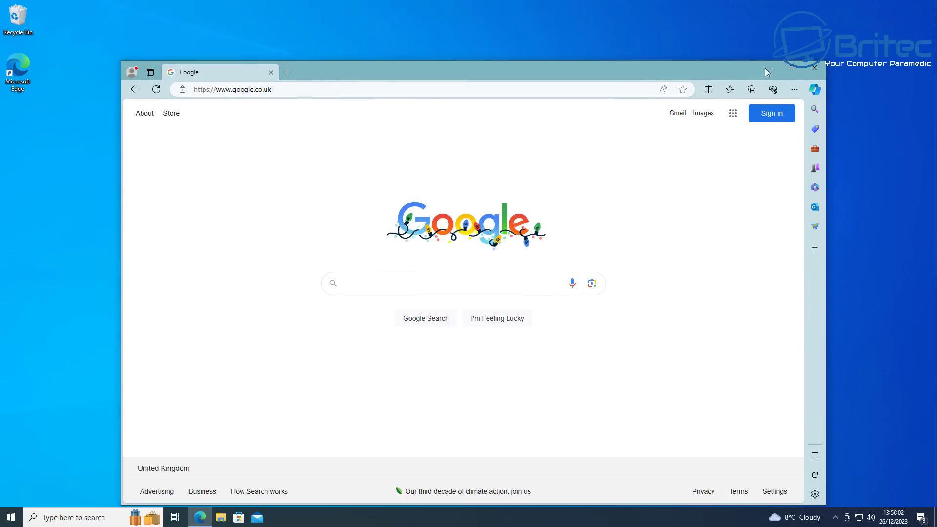
# Close Microsoft Edge, leaving only the Windows 10 desktop on screen
pyautogui.click(818, 69)
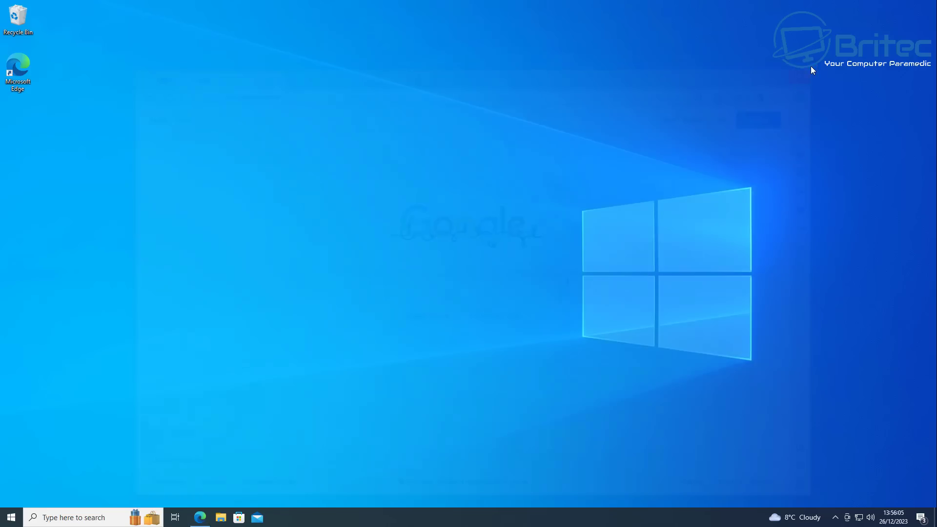